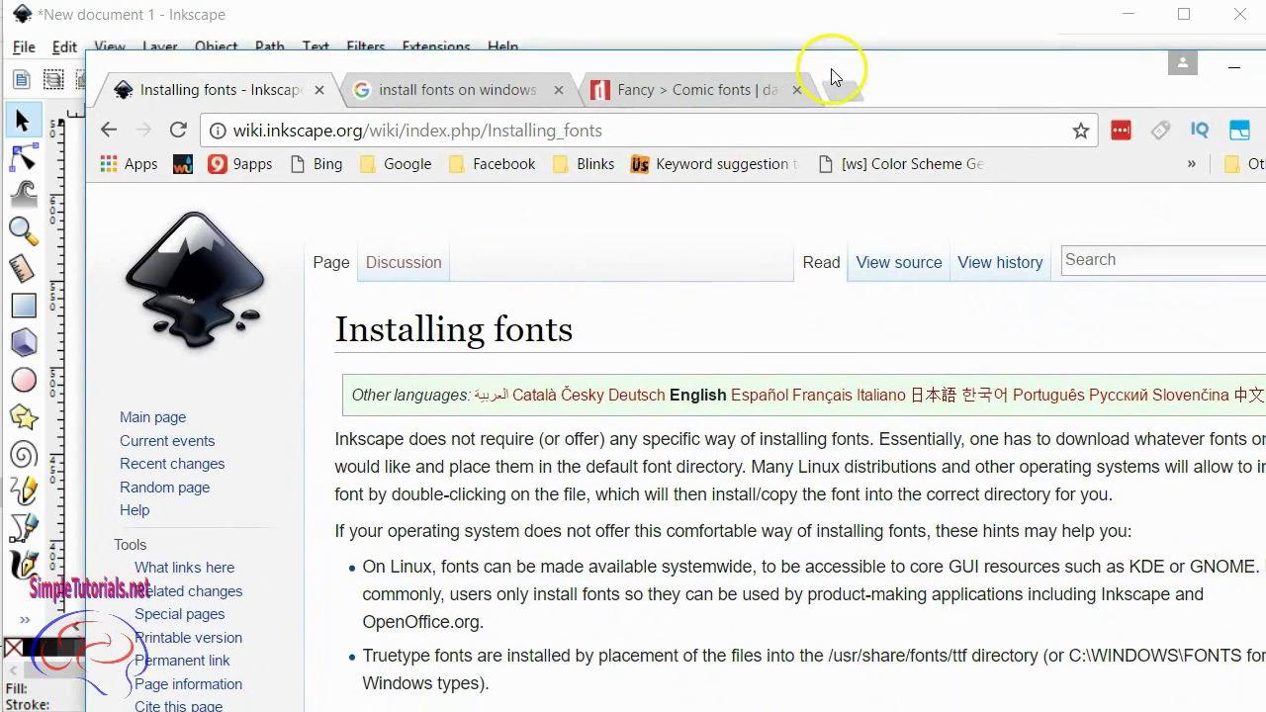
Step: Move the Chrome window over Inkscape and bring up the 'install fonts on windows' results
{"action": "left_click_drag", "start_coordinate": [831, 68], "coordinate": [749, 26]}
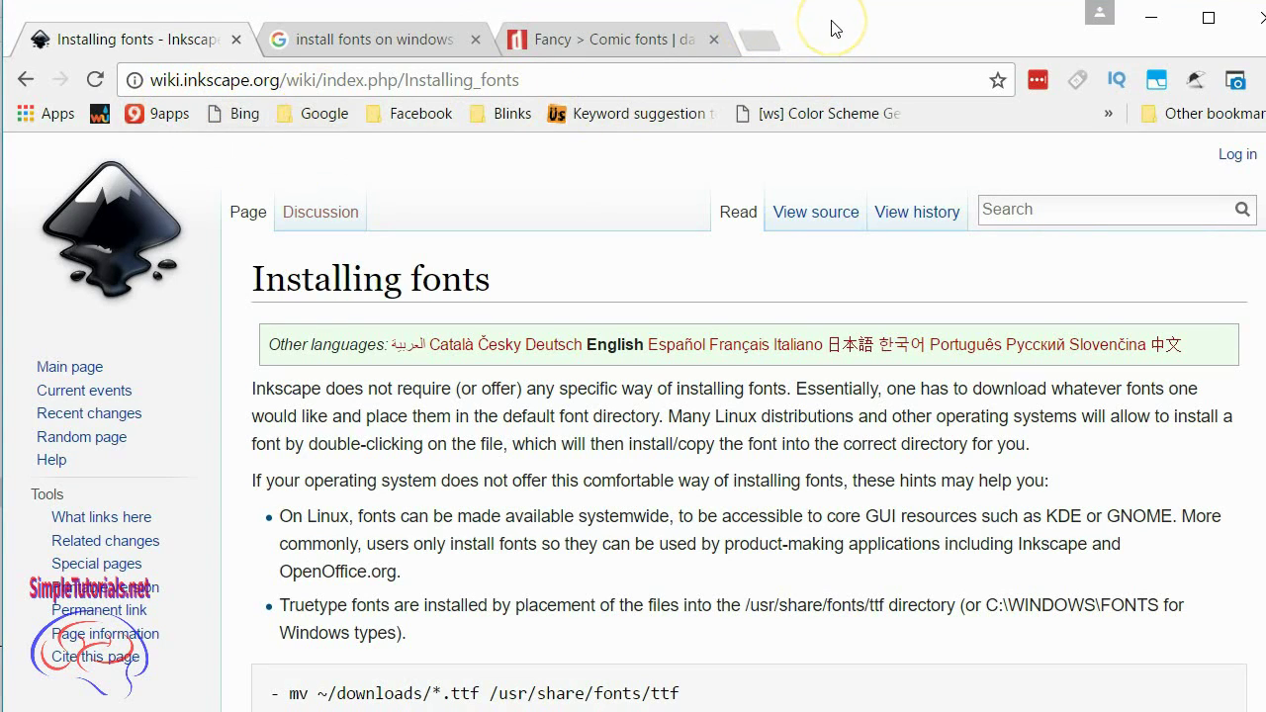
{"action": "left_click", "coordinate": [368, 42]}
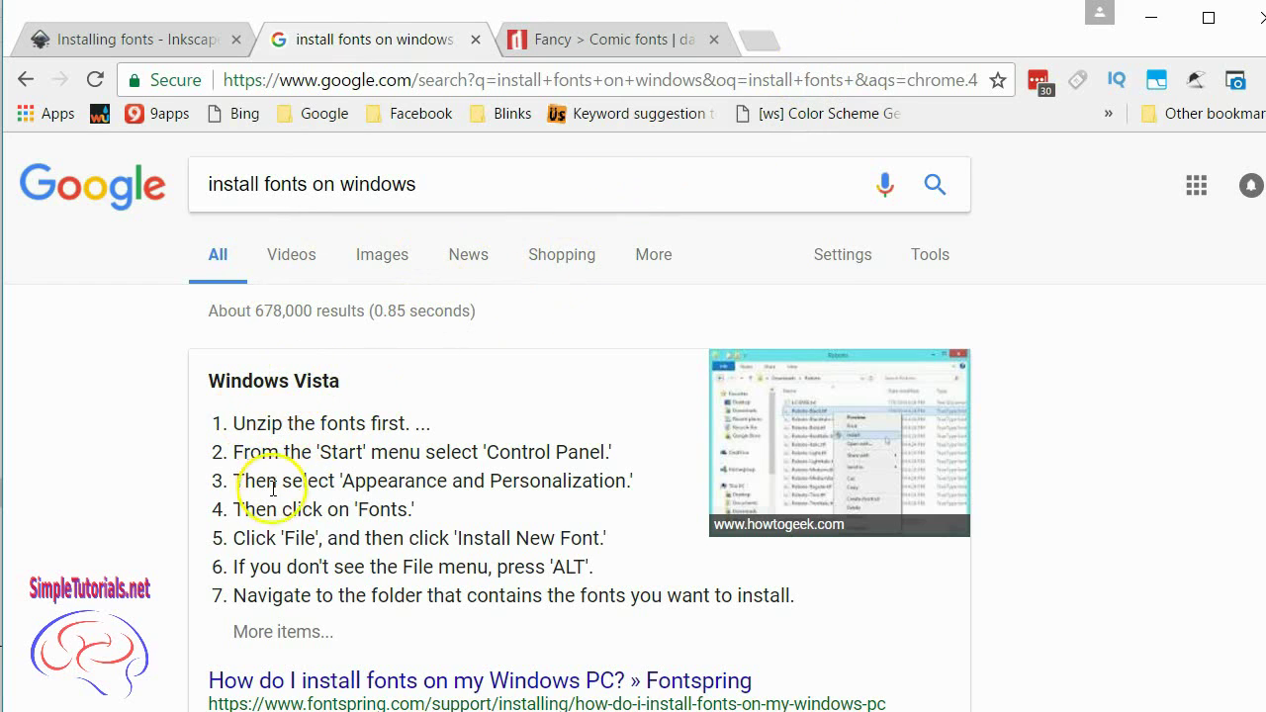
Step: Scroll through the 'install fonts on windows' results and nudge the Chrome window back into place
{"action": "scroll", "coordinate": [297, 485], "scroll_direction": "down", "scroll_amount": 1}
{"action": "scroll", "coordinate": [277, 492], "scroll_direction": "up", "scroll_amount": 1}
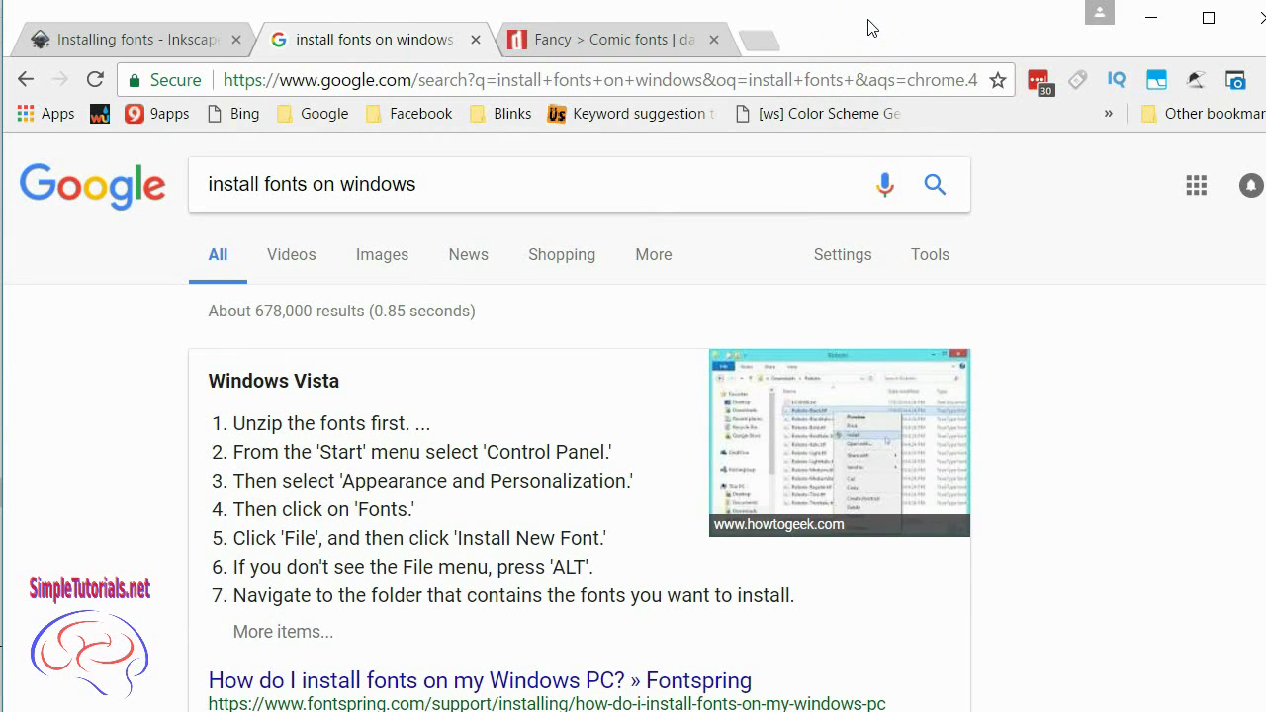
{"action": "mouse_move", "coordinate": [871, 27]}
{"action": "left_mouse_down"}
{"action": "mouse_move", "coordinate": [848, 57]}
{"action": "mouse_move", "coordinate": [919, 198]}
{"action": "mouse_move", "coordinate": [933, 189]}
{"action": "mouse_move", "coordinate": [870, 69]}
{"action": "mouse_move", "coordinate": [866, 26]}
{"action": "left_mouse_up"}
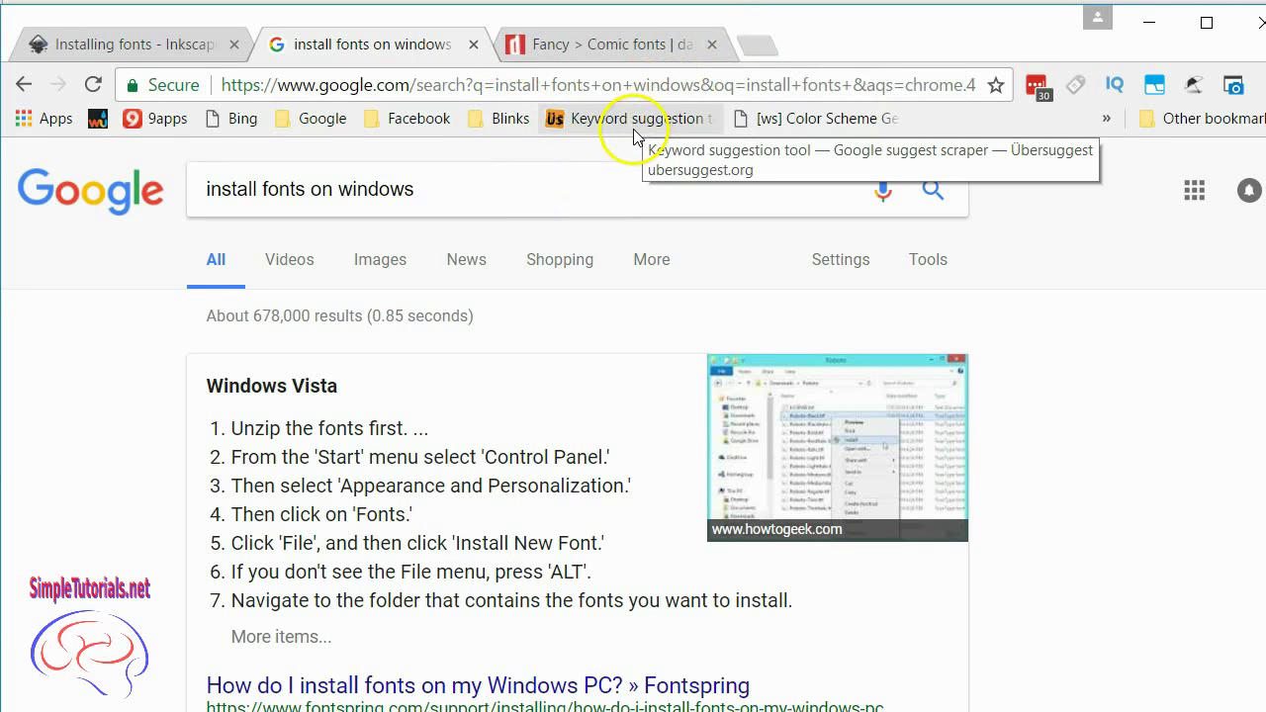
Step: Show the dafont Fancy > Comic fonts listing, scrolled to the Komika Title entry
{"action": "left_click", "coordinate": [581, 57]}
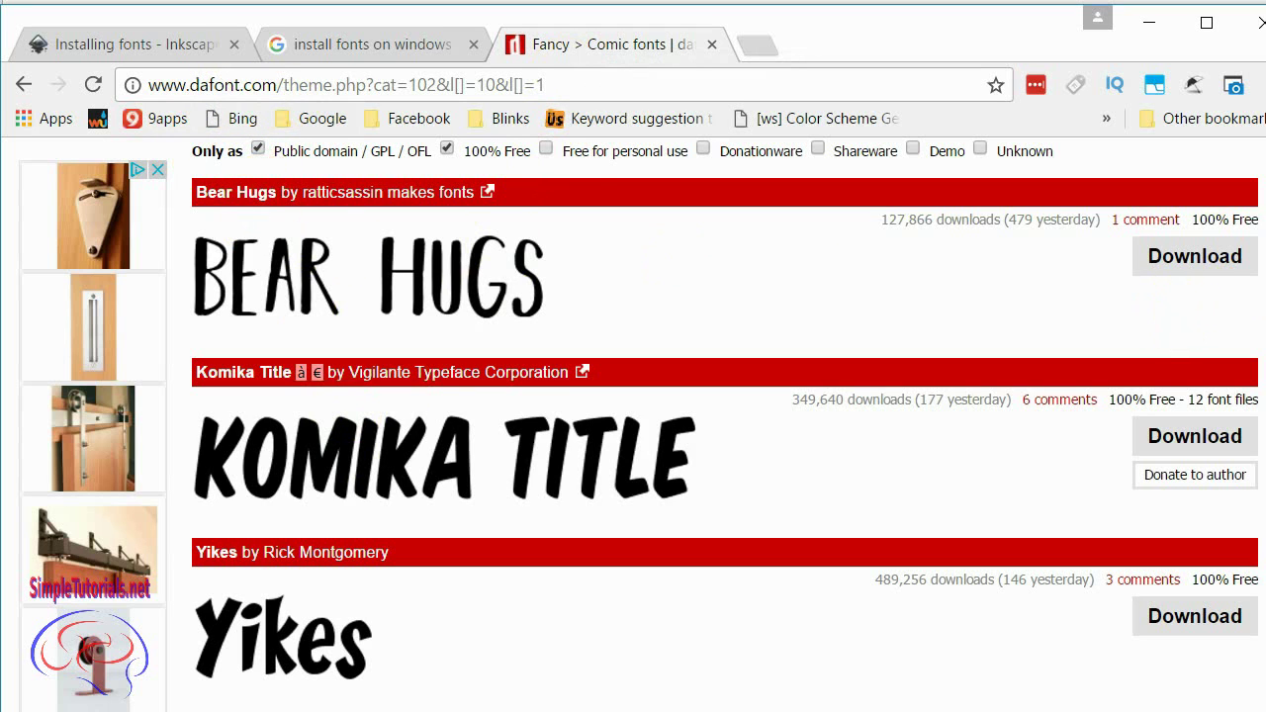
{"action": "scroll", "coordinate": [638, 424], "scroll_direction": "up", "scroll_amount": 5}
{"action": "scroll", "coordinate": [638, 424], "scroll_direction": "down", "scroll_amount": 4}
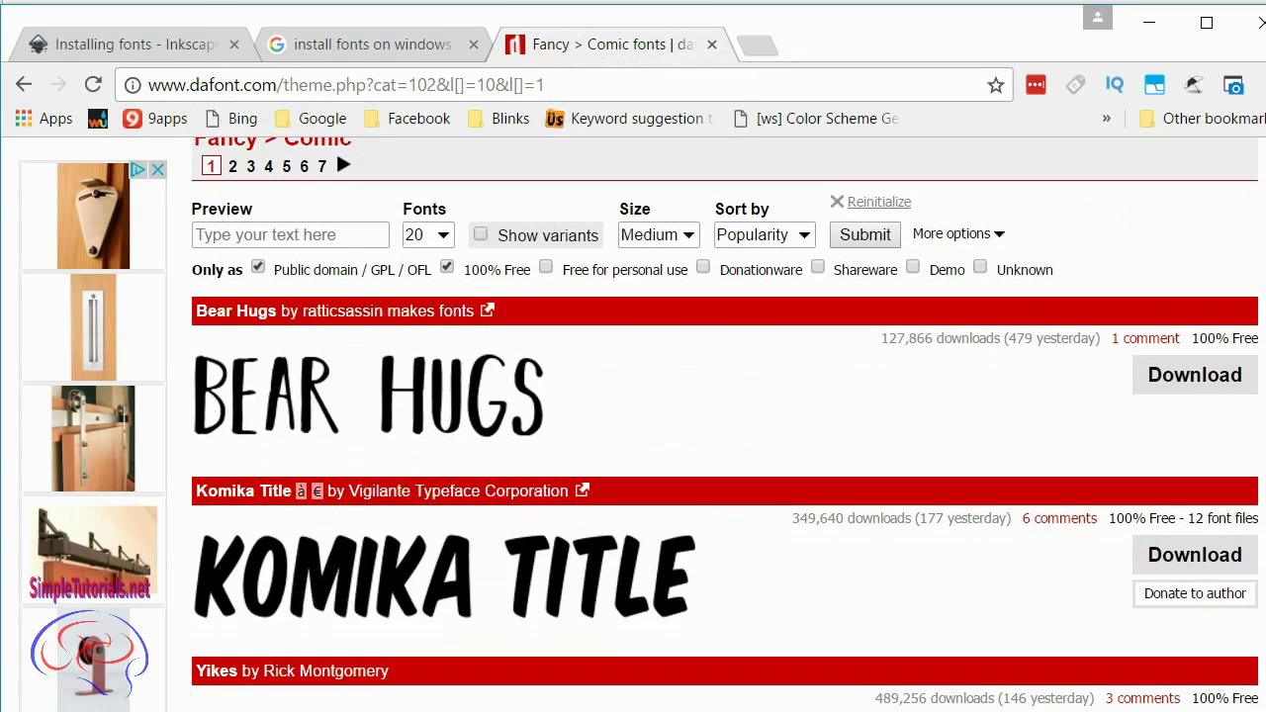
{"action": "scroll", "coordinate": [638, 423], "scroll_direction": "up", "scroll_amount": 4}
{"action": "scroll", "coordinate": [1236, 283], "scroll_direction": "down", "scroll_amount": 1}
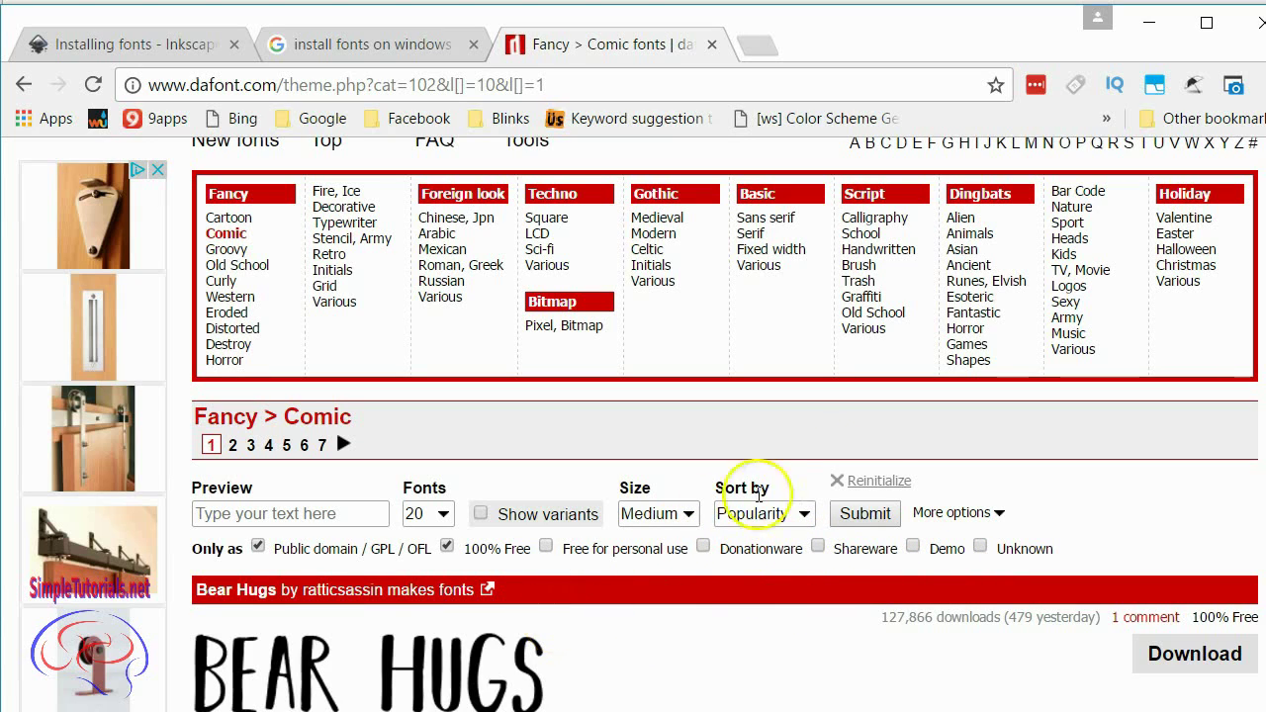
{"action": "scroll", "coordinate": [1192, 290], "scroll_direction": "down", "scroll_amount": 1}
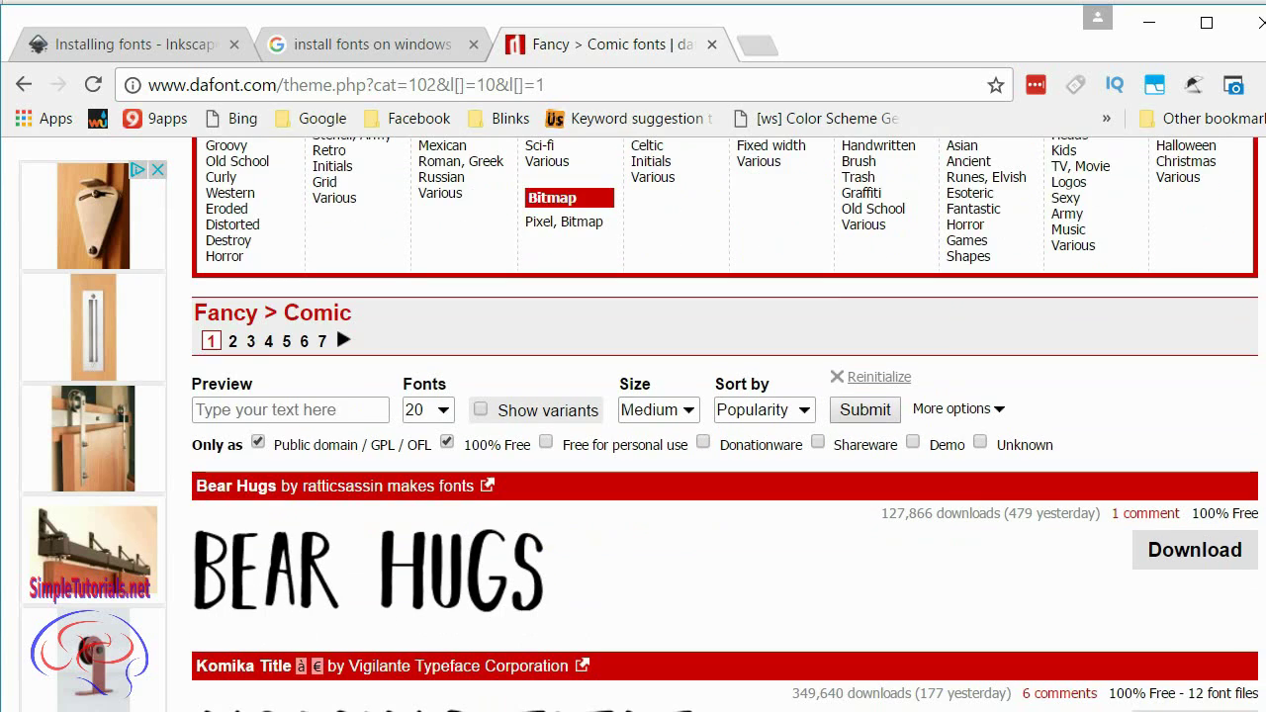
{"action": "scroll", "coordinate": [722, 425], "scroll_direction": "up", "scroll_amount": 3}
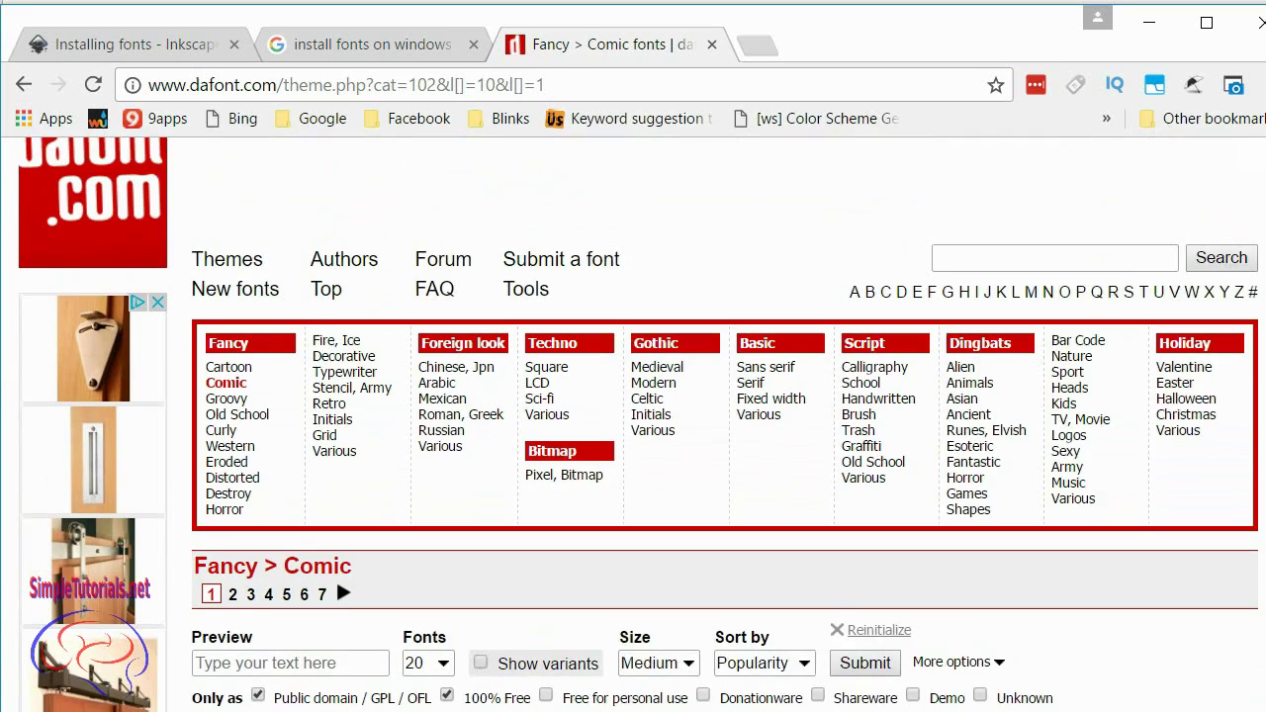
{"action": "scroll", "coordinate": [638, 426], "scroll_direction": "down", "scroll_amount": 1}
{"action": "scroll", "coordinate": [638, 425], "scroll_direction": "up", "scroll_amount": 1}
{"action": "scroll", "coordinate": [638, 425], "scroll_direction": "down", "scroll_amount": 1}
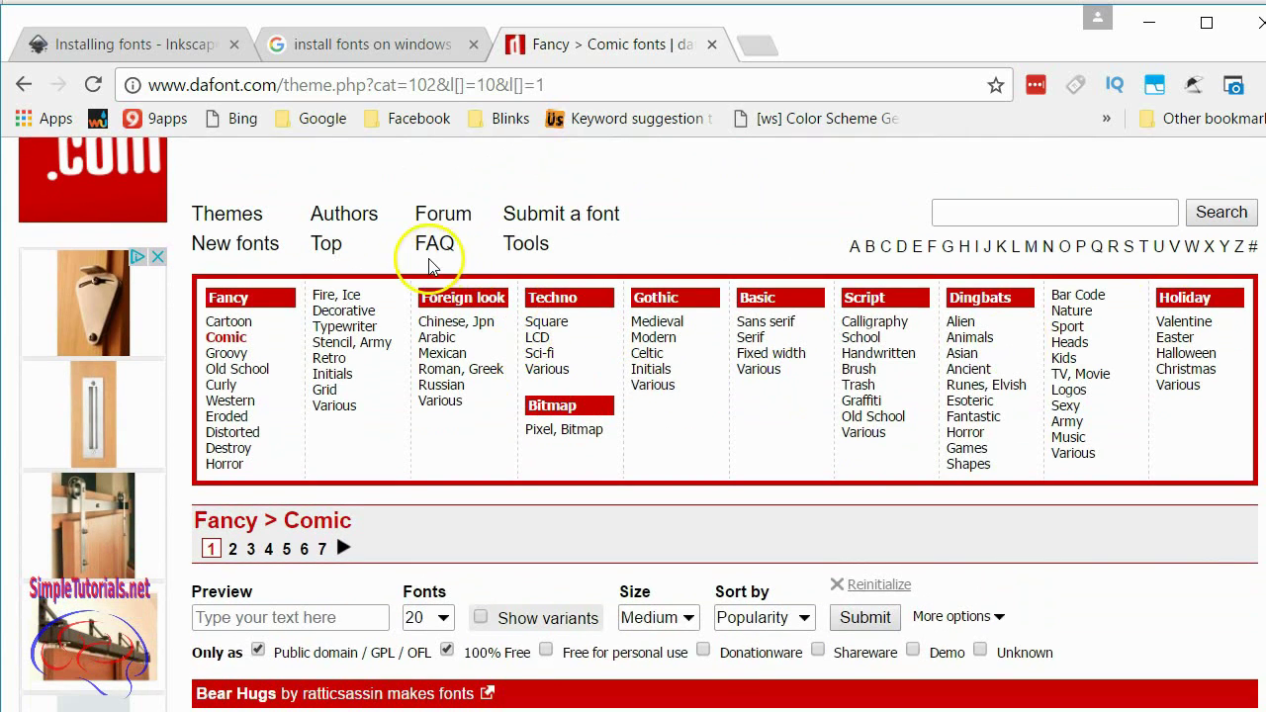
{"action": "scroll", "coordinate": [864, 297], "scroll_direction": "down", "scroll_amount": 5}
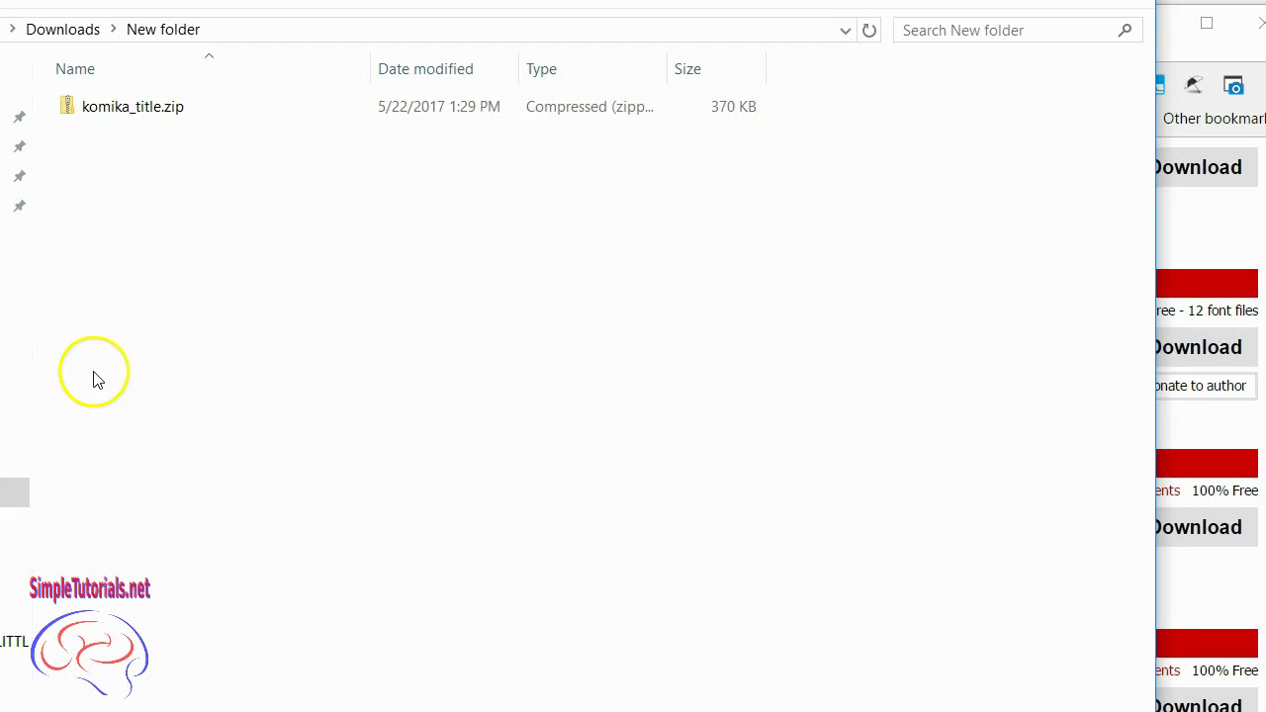
Step: Open komika_title.zip in 7-Zip to list its 13 packed font files
{"action": "right_click", "coordinate": [150, 117]}
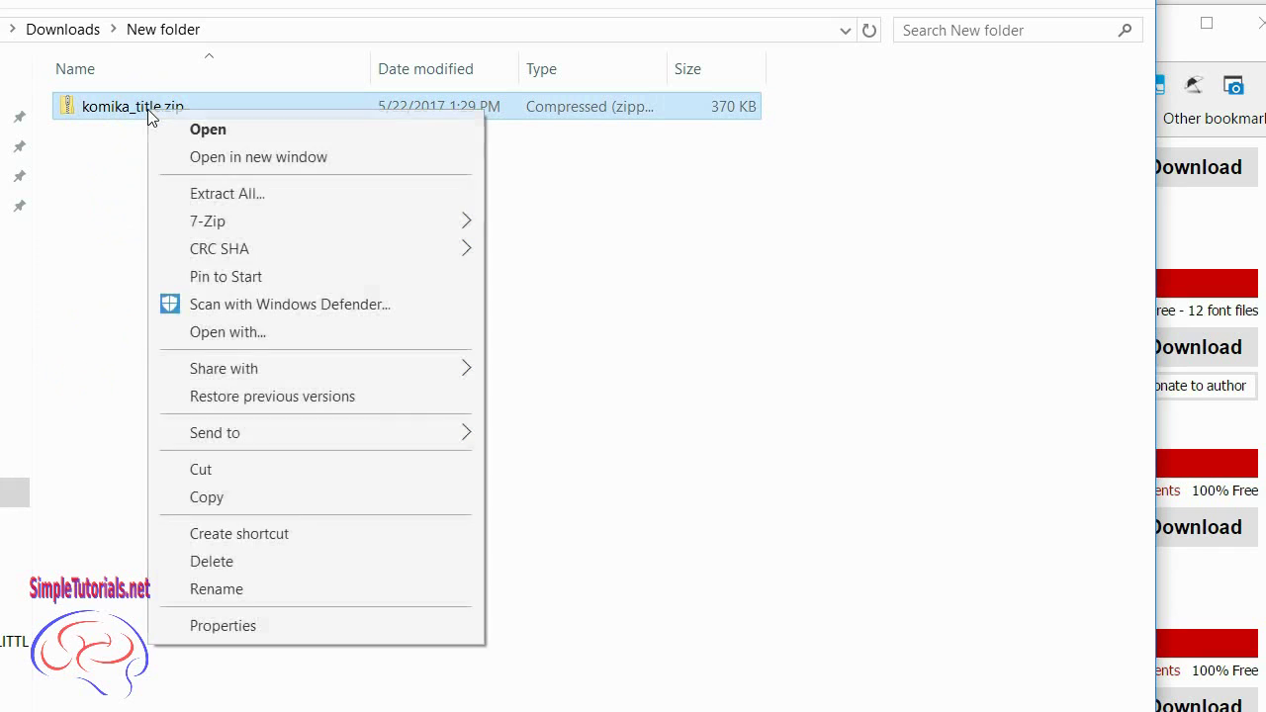
{"action": "mouse_move", "coordinate": [203, 226]}
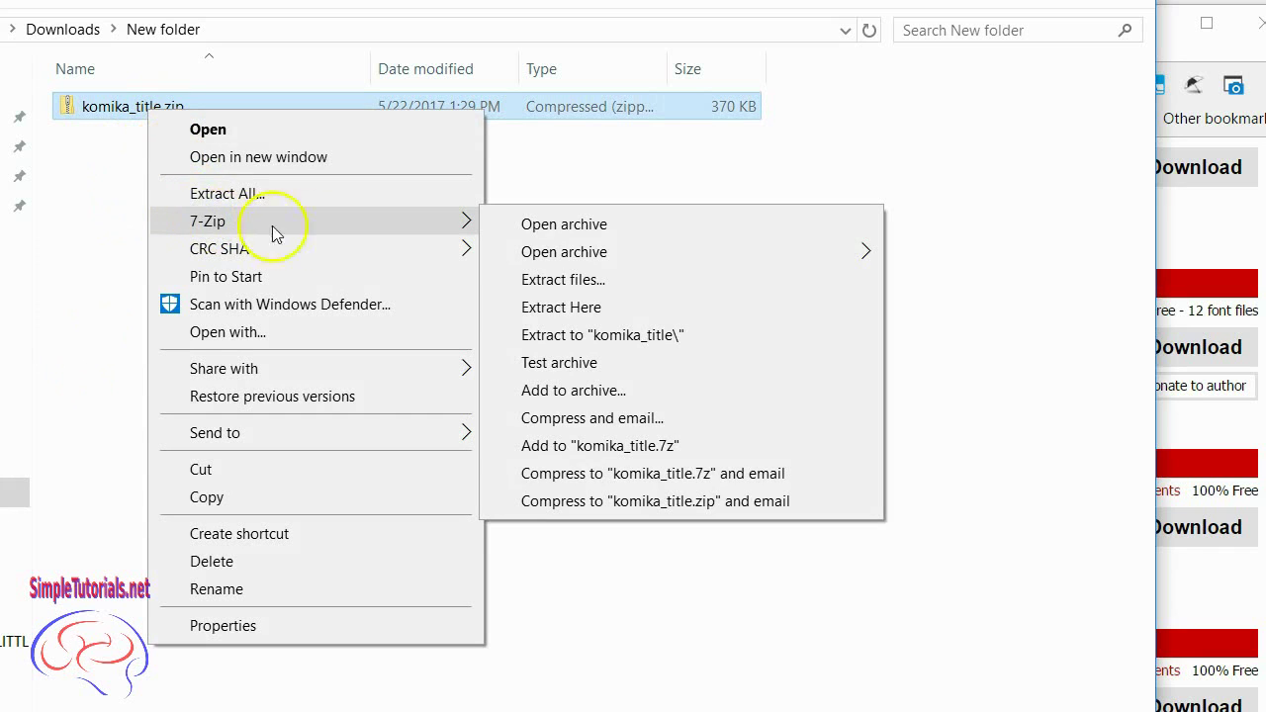
{"action": "left_click", "coordinate": [586, 230]}
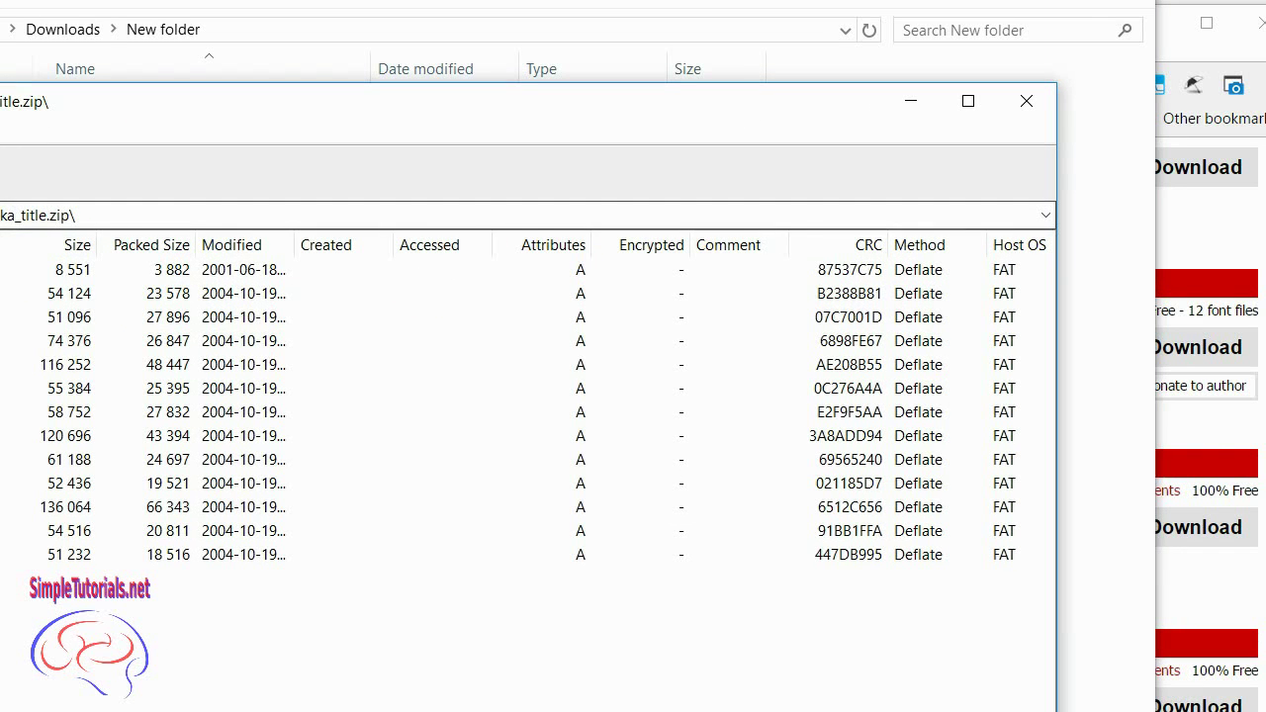
Step: Extract komika_title.zip's files into the Downloads\New folder, then close 7-Zip
{"action": "left_click_drag", "start_coordinate": [0, 111], "coordinate": [259, 124]}
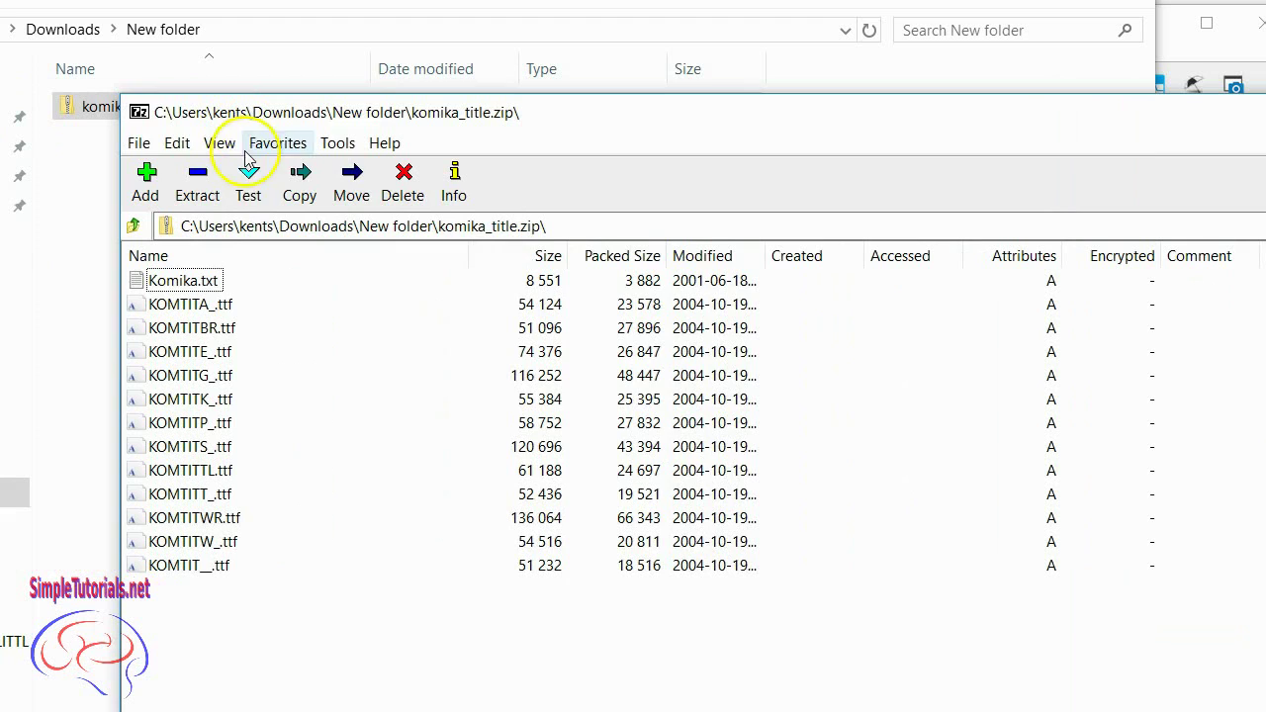
{"action": "left_click", "coordinate": [197, 178]}
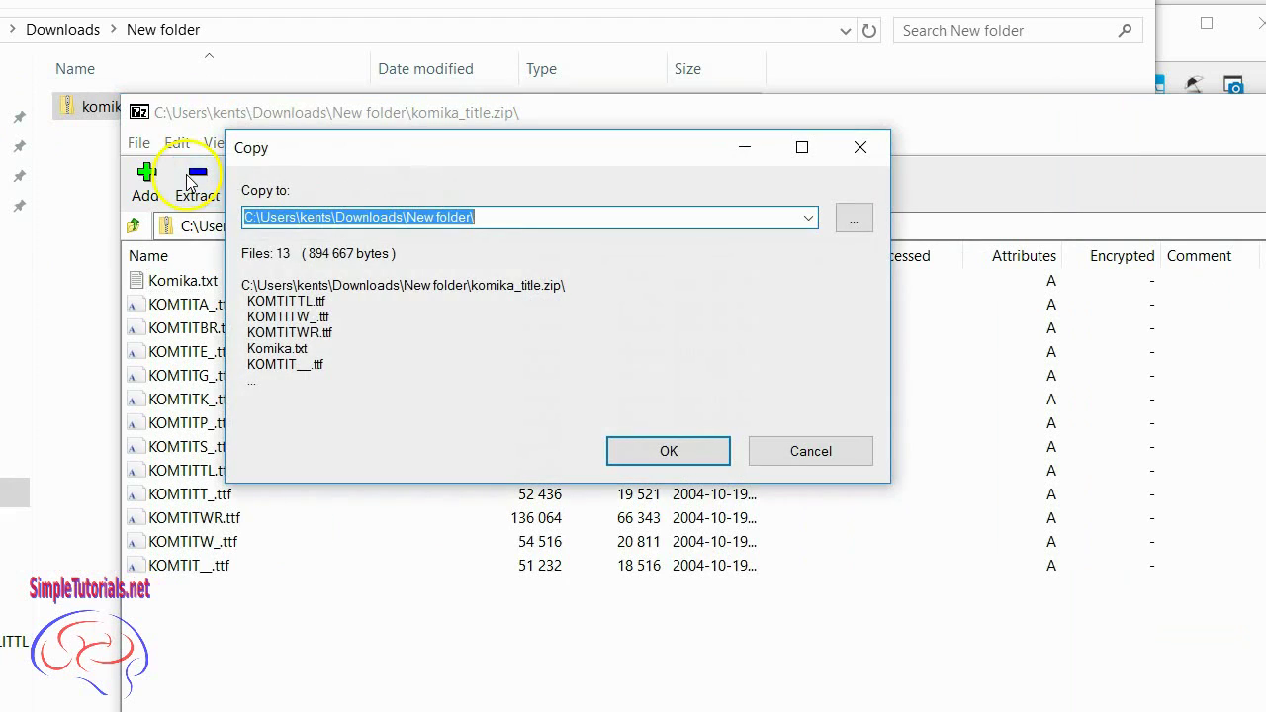
{"action": "left_click", "coordinate": [669, 451]}
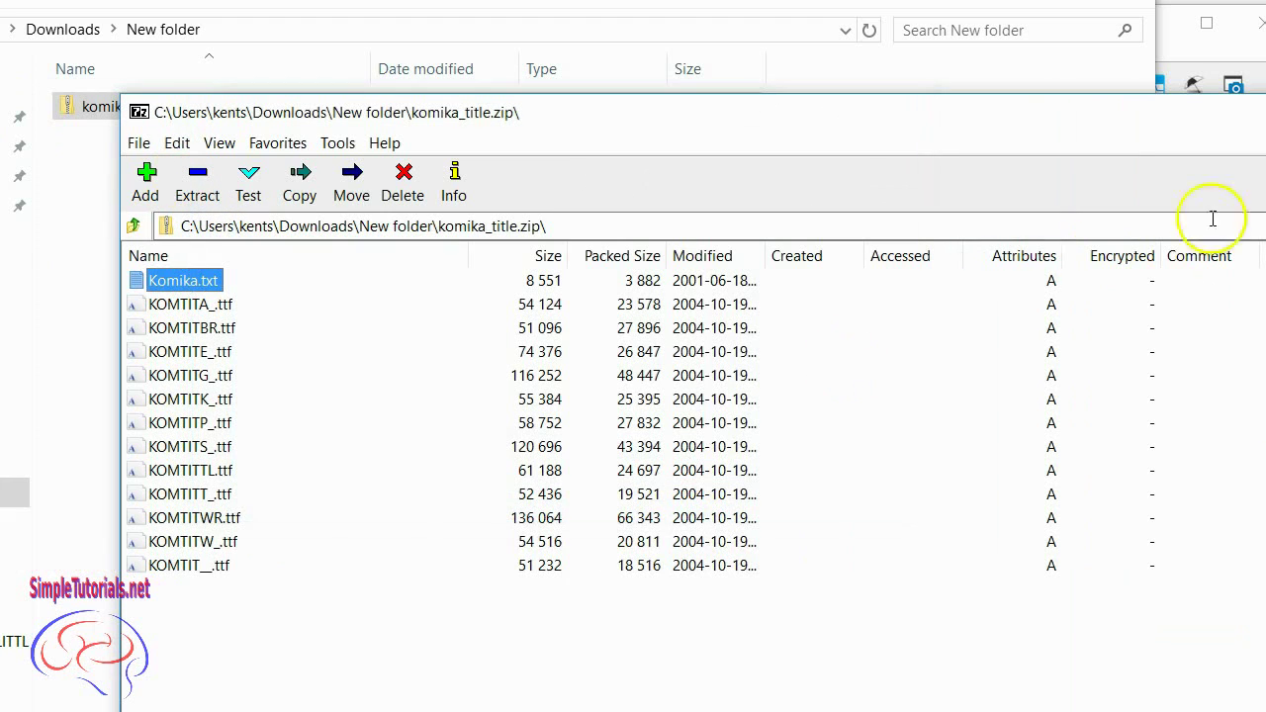
{"action": "key", "text": "alt+F4"}
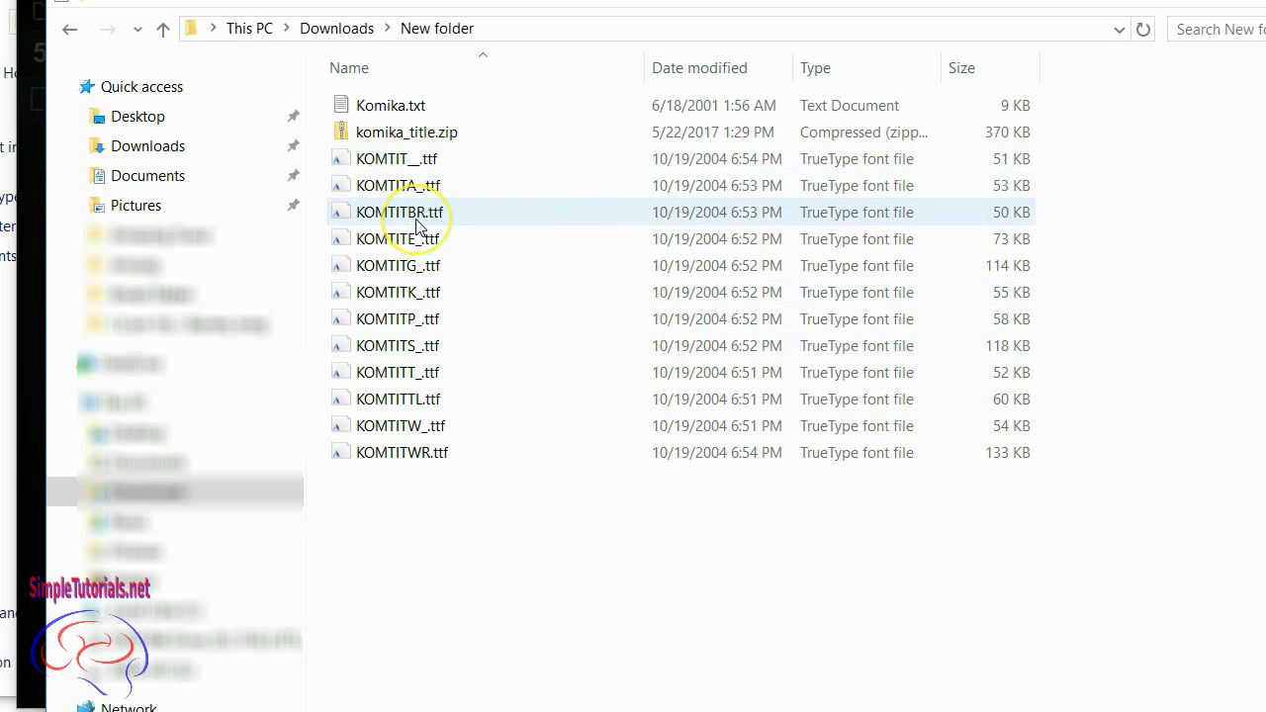
Step: Install all twelve KOMTIT .ttf files, agreeing to replace the already installed font
{"action": "left_click", "coordinate": [435, 161]}
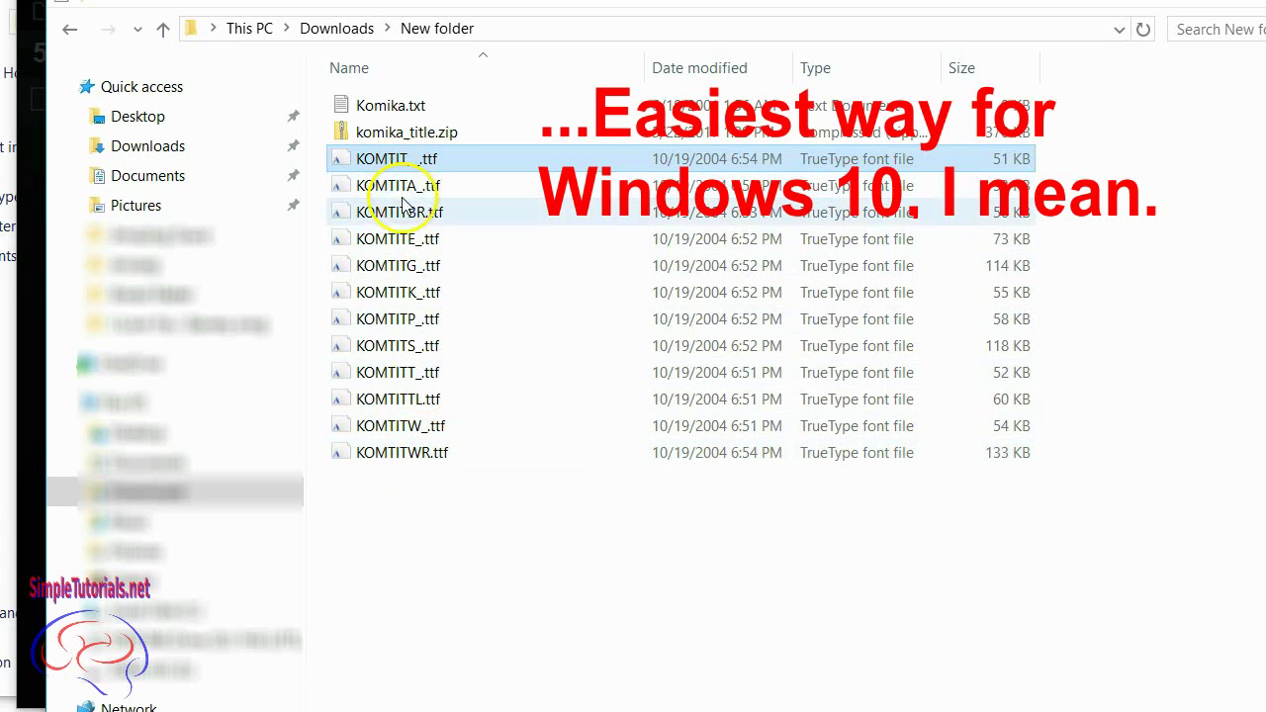
{"action": "left_click", "coordinate": [402, 465], "text": "shift"}
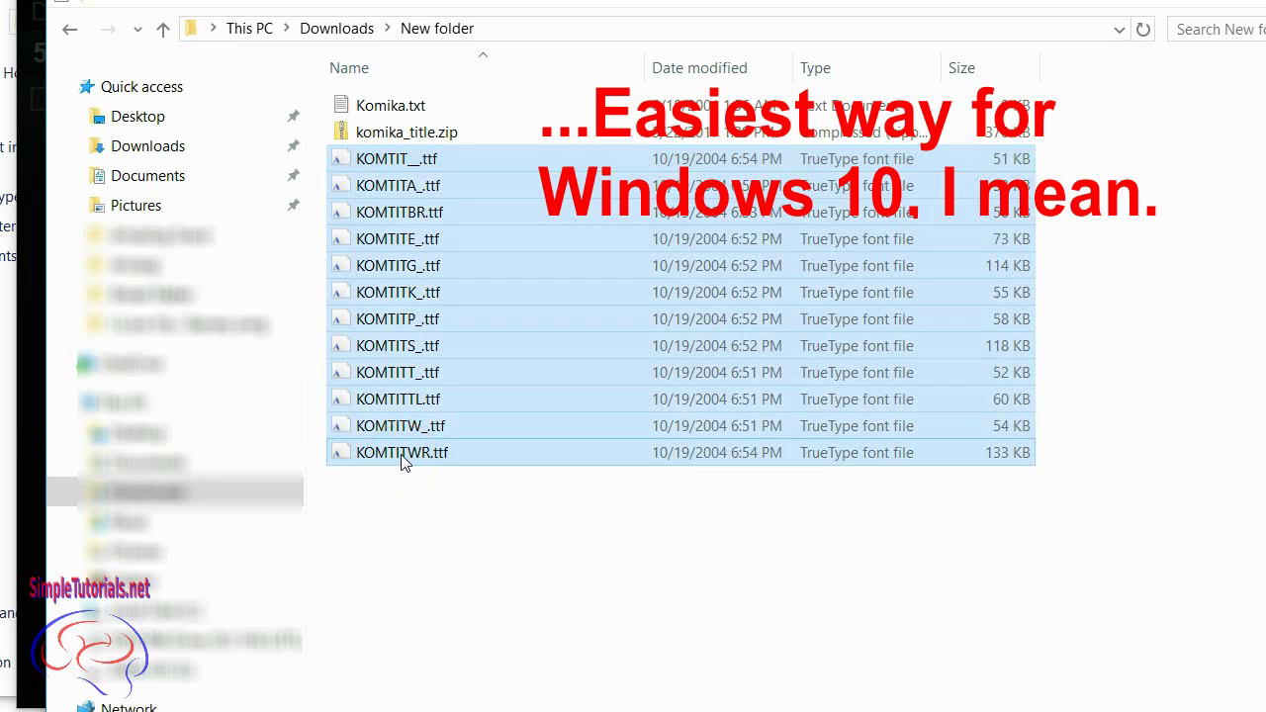
{"action": "right_click", "coordinate": [404, 457]}
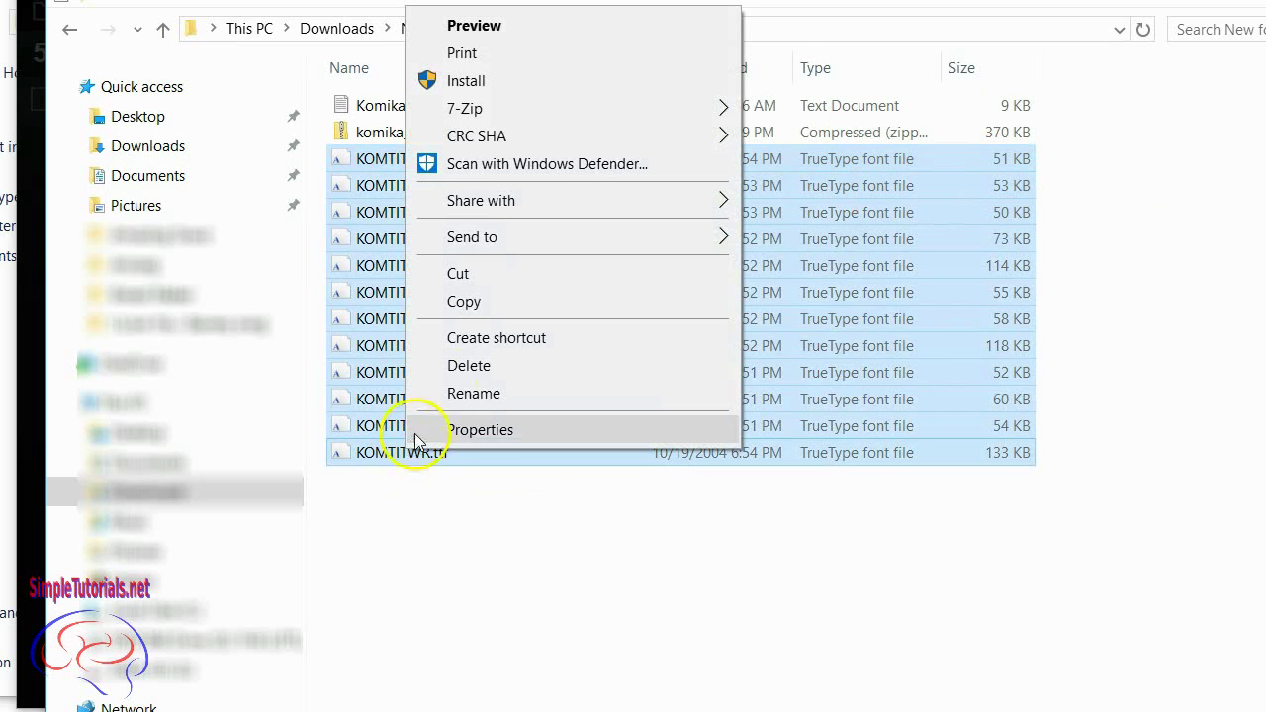
{"action": "left_click", "coordinate": [505, 85]}
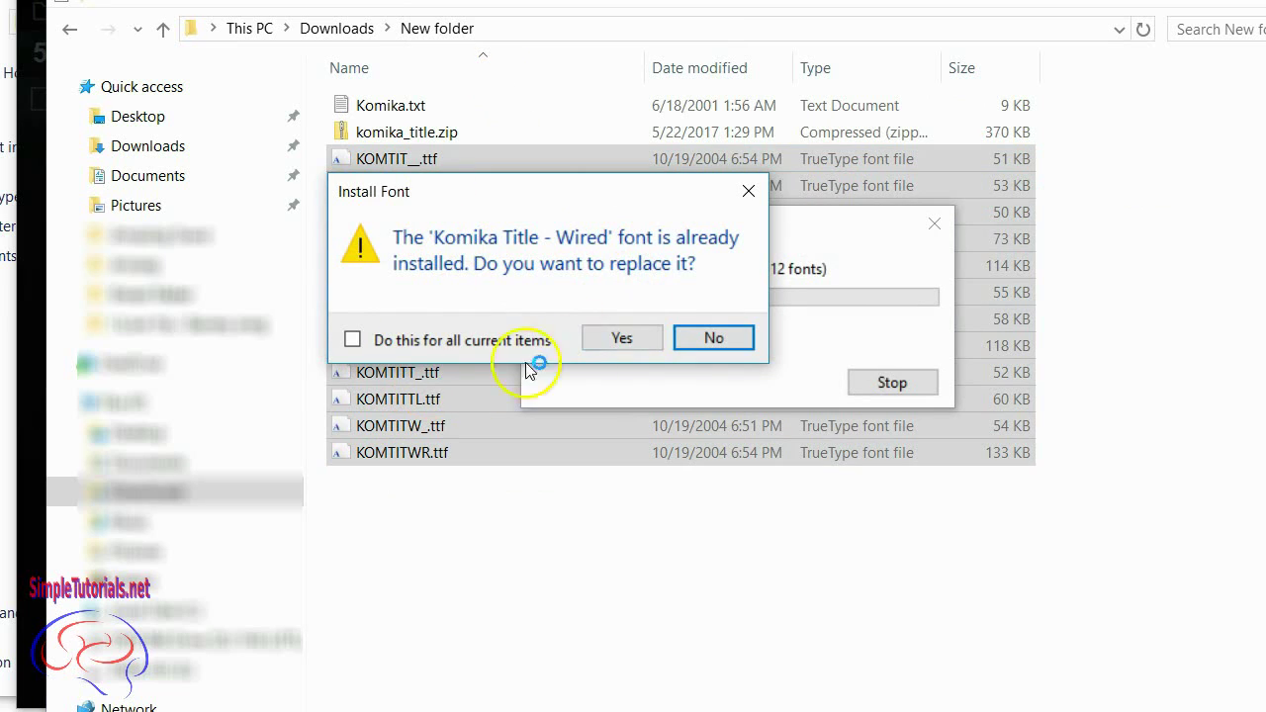
{"action": "left_click", "coordinate": [640, 341]}
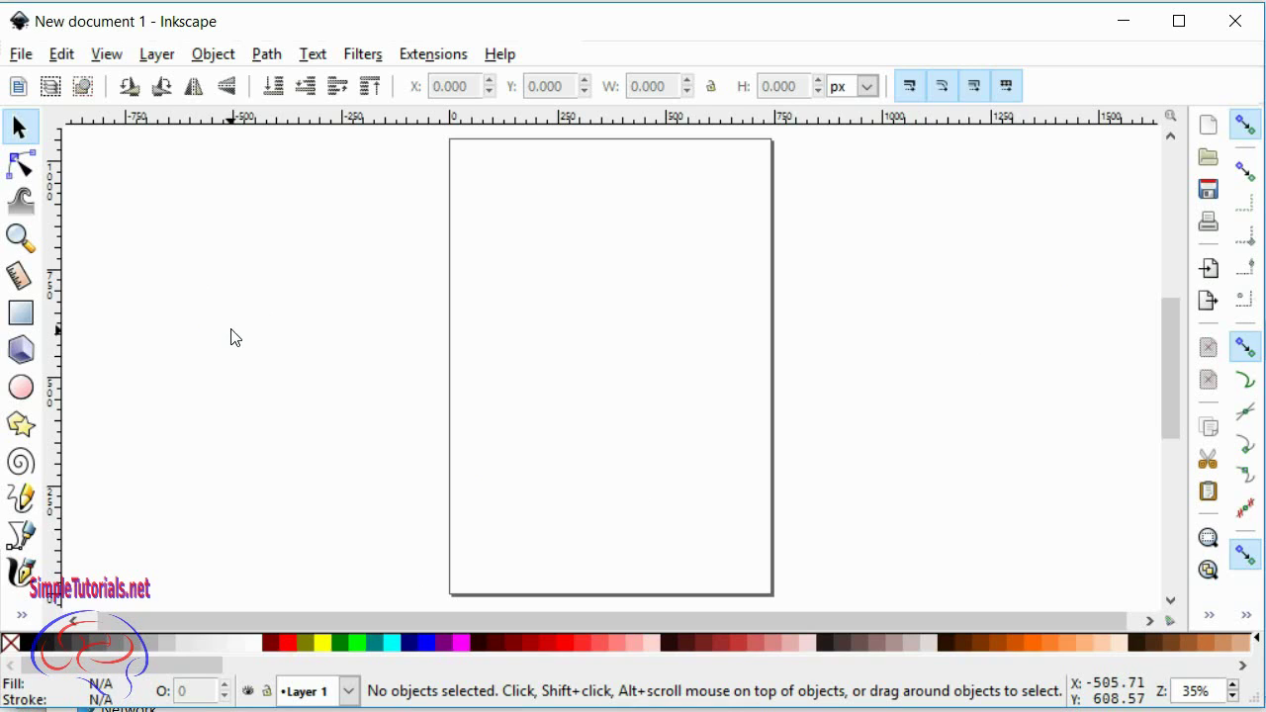
Step: Add a 'test' text object near the top centre of the page and select it
{"action": "left_click", "coordinate": [229, 331]}
{"action": "left_click", "coordinate": [229, 310]}
{"action": "left_click", "coordinate": [236, 331]}
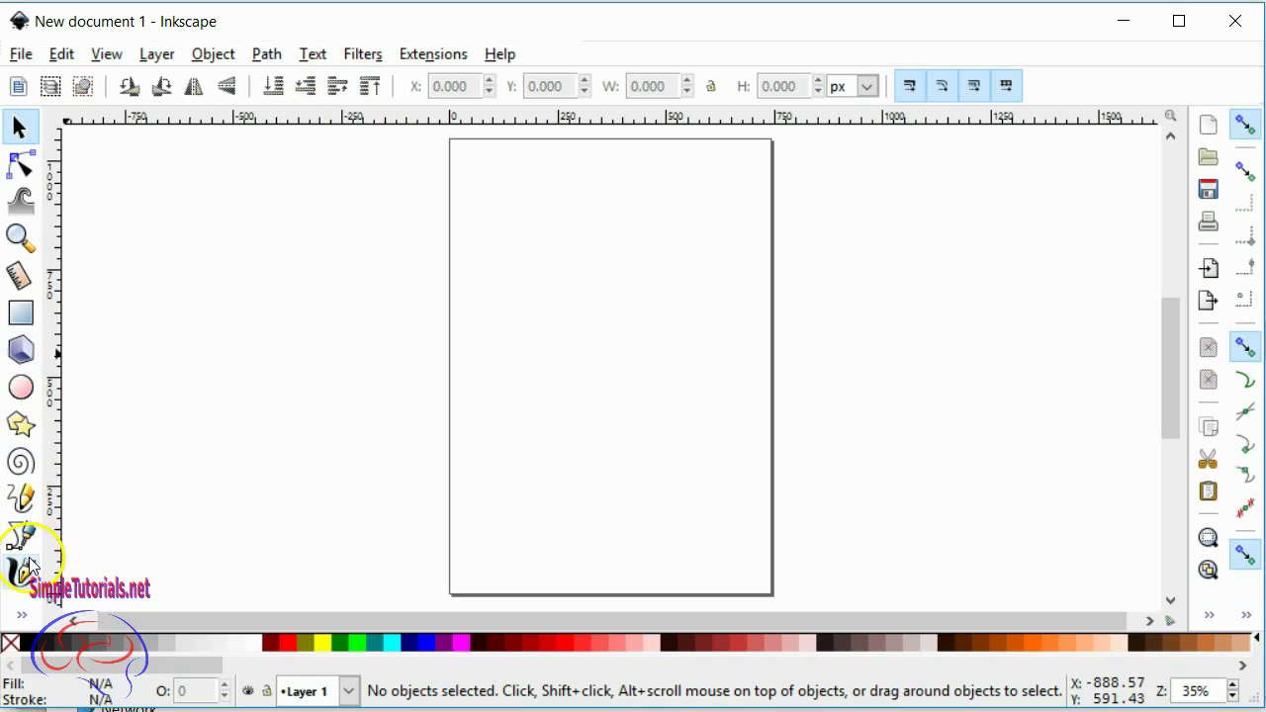
{"action": "left_click", "coordinate": [22, 616]}
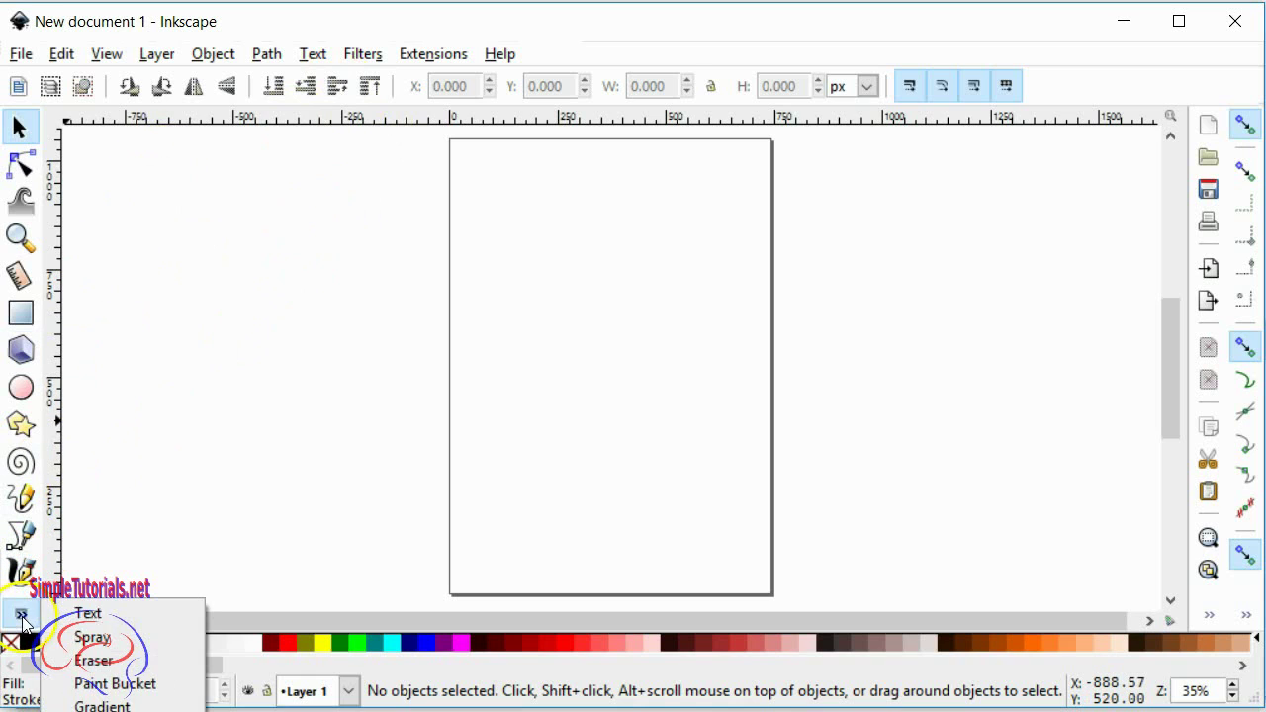
{"action": "left_click", "coordinate": [79, 610]}
{"action": "left_click", "coordinate": [591, 293]}
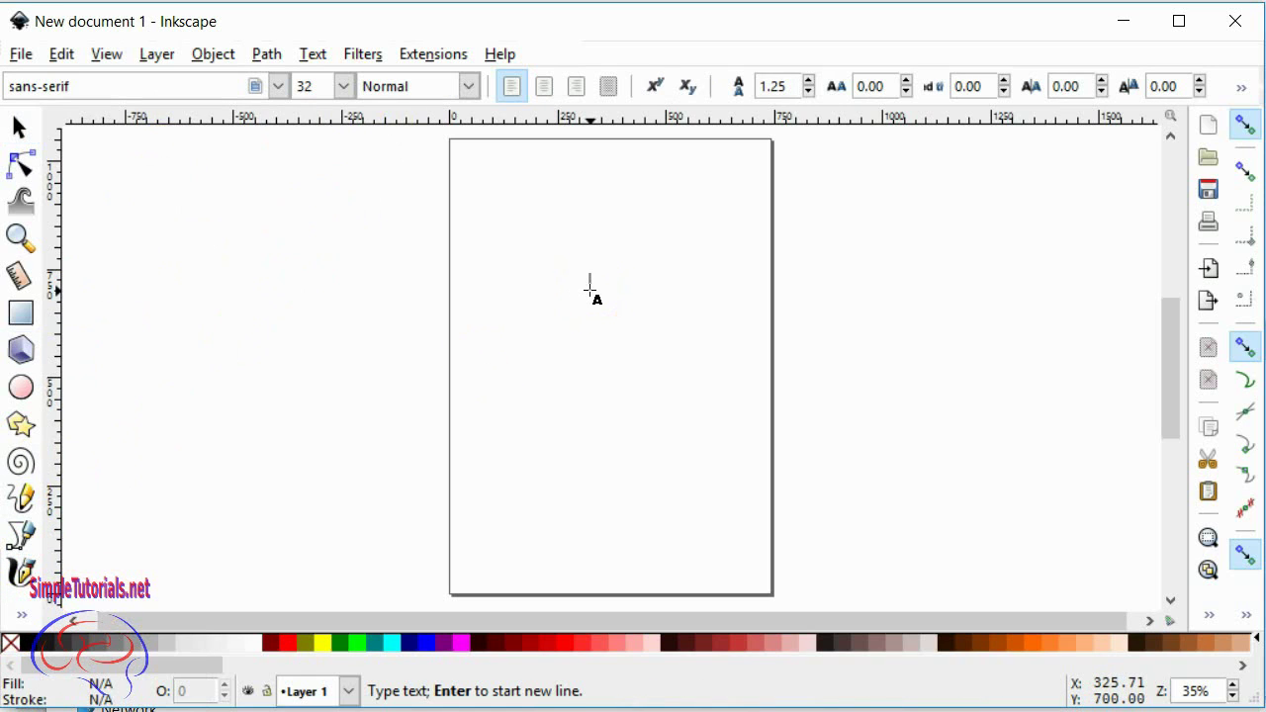
{"action": "type", "text": "test"}
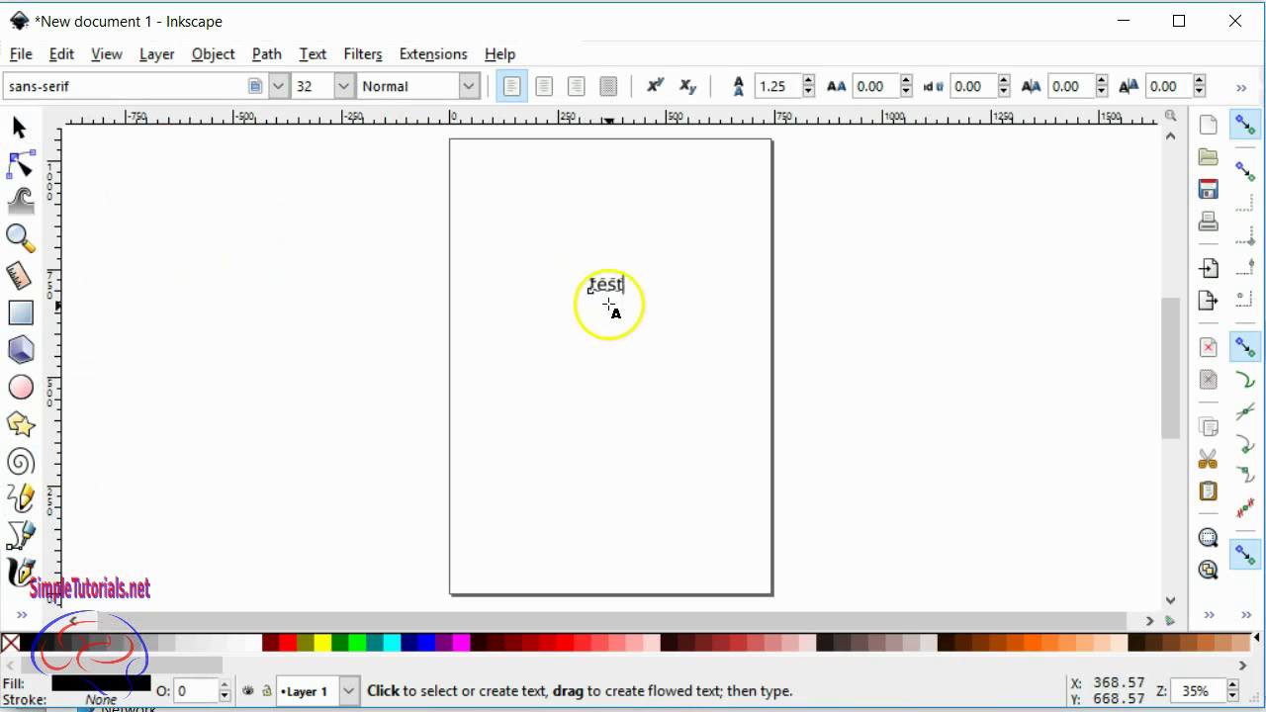
{"action": "left_click", "coordinate": [21, 129]}
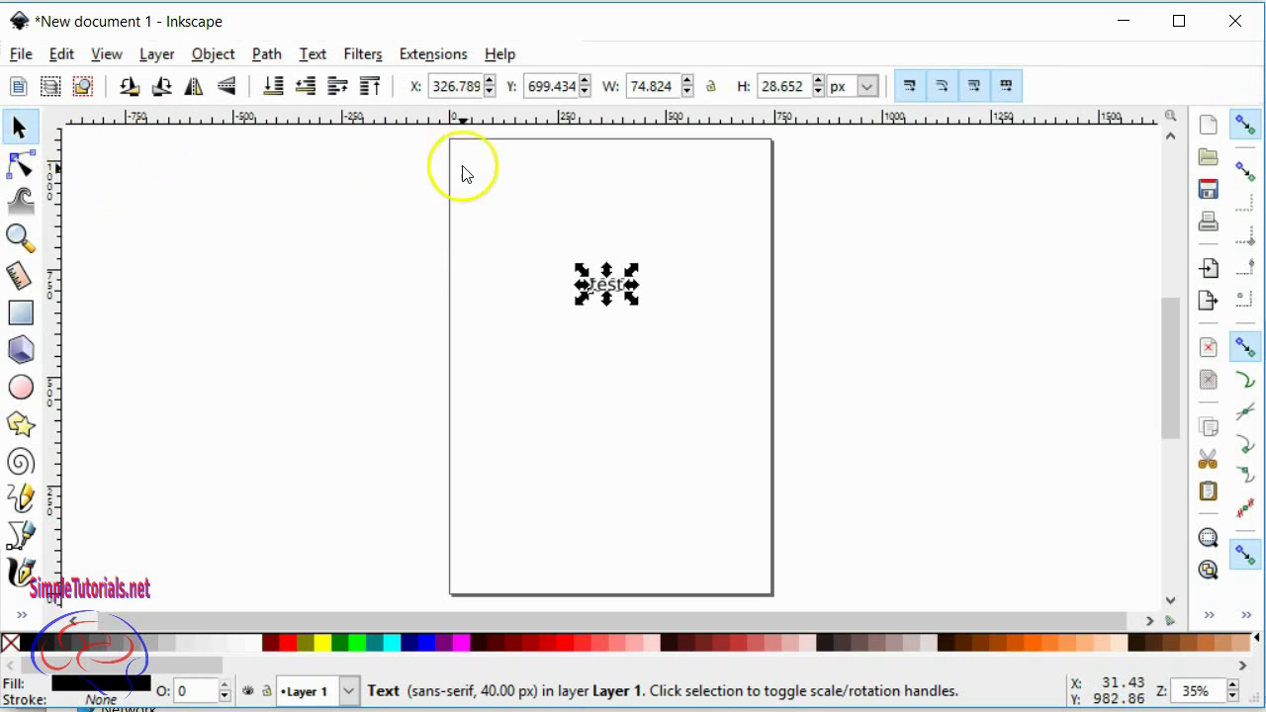
Step: Apply the Komika Title - Axis font to the text via Text and Font
{"action": "left_click", "coordinate": [312, 54]}
{"action": "left_click", "coordinate": [337, 85]}
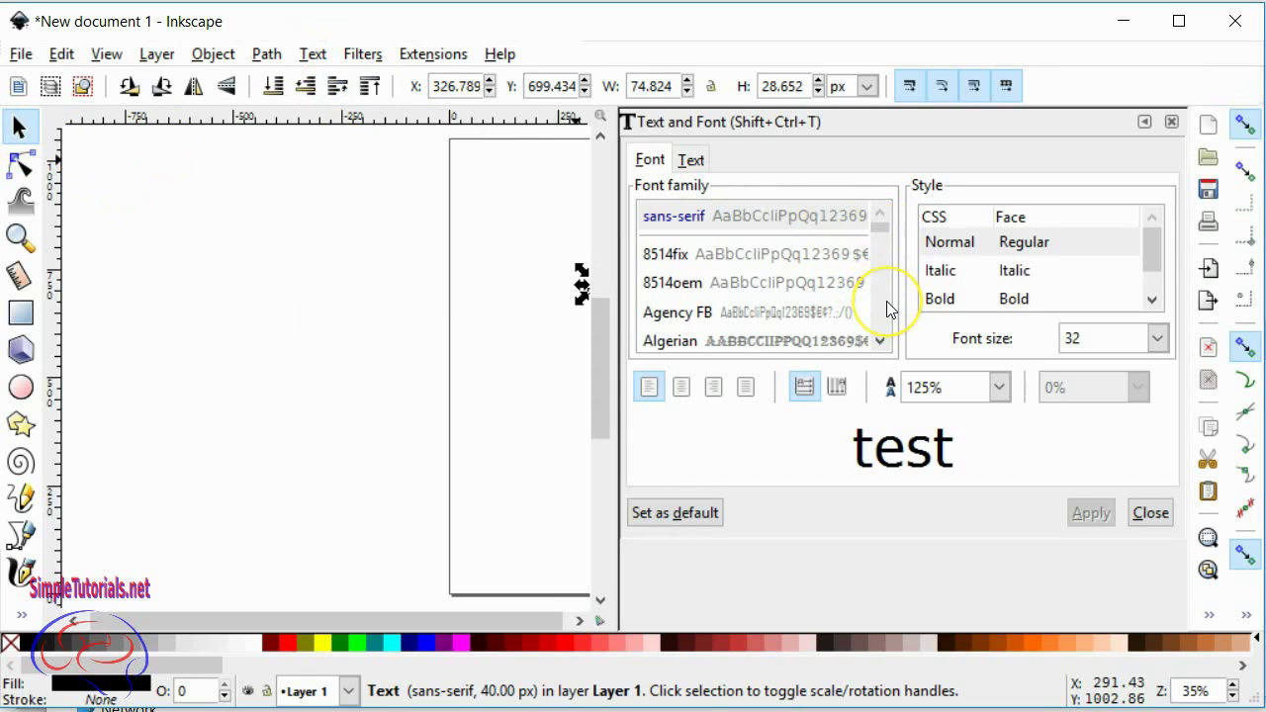
{"action": "scroll", "coordinate": [886, 301], "scroll_direction": "down", "scroll_amount": 20}
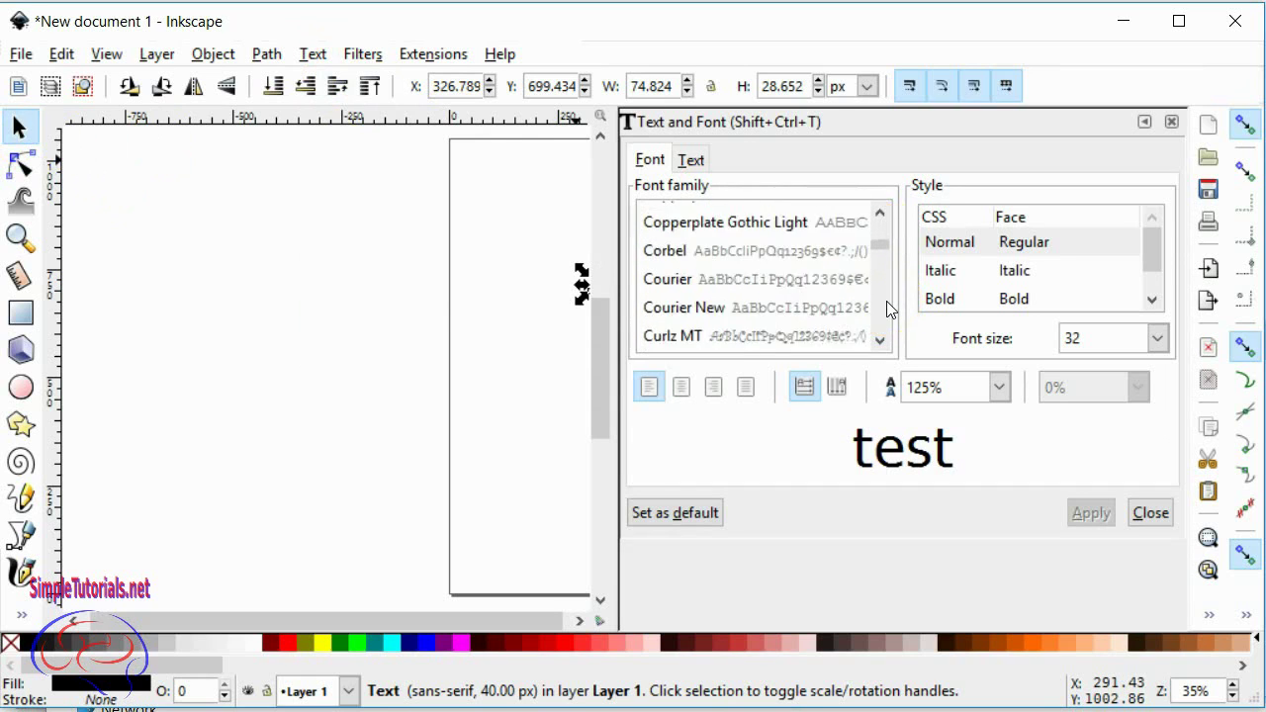
{"action": "scroll", "coordinate": [887, 301], "scroll_direction": "down", "scroll_amount": 20}
{"action": "scroll", "coordinate": [881, 307], "scroll_direction": "down", "scroll_amount": 2}
{"action": "left_click", "coordinate": [703, 271]}
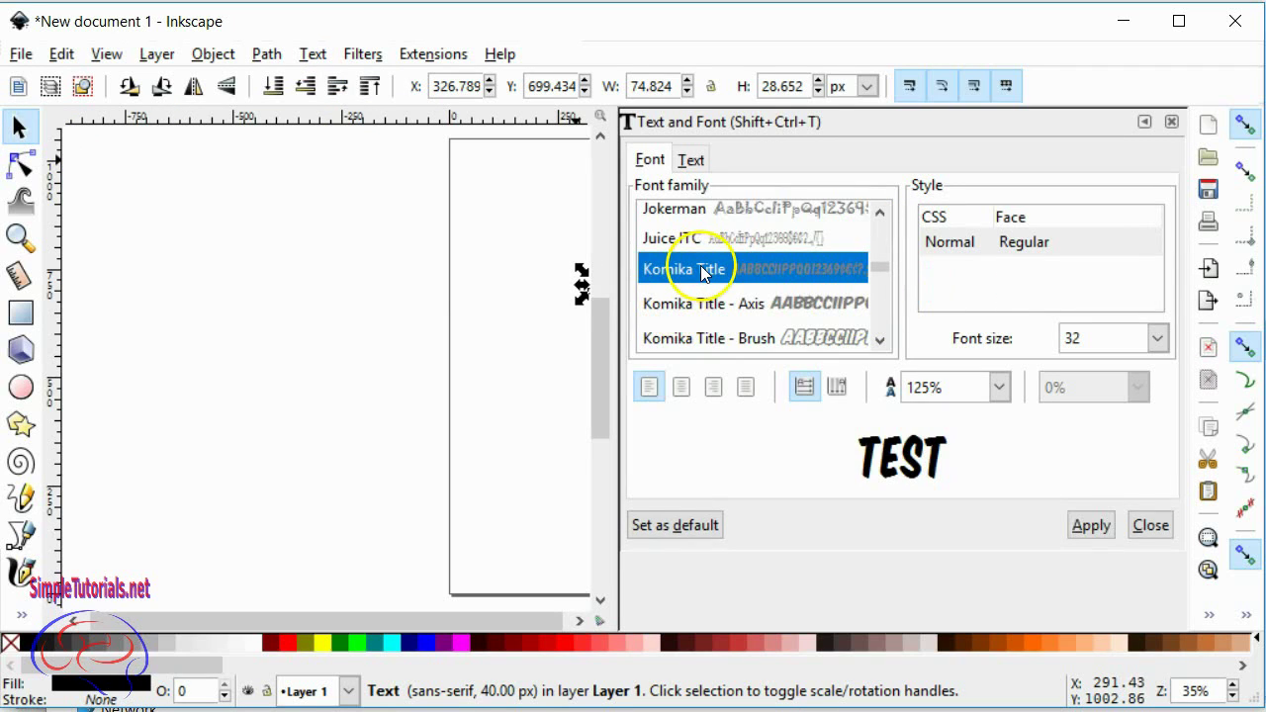
{"action": "left_click", "coordinate": [704, 304]}
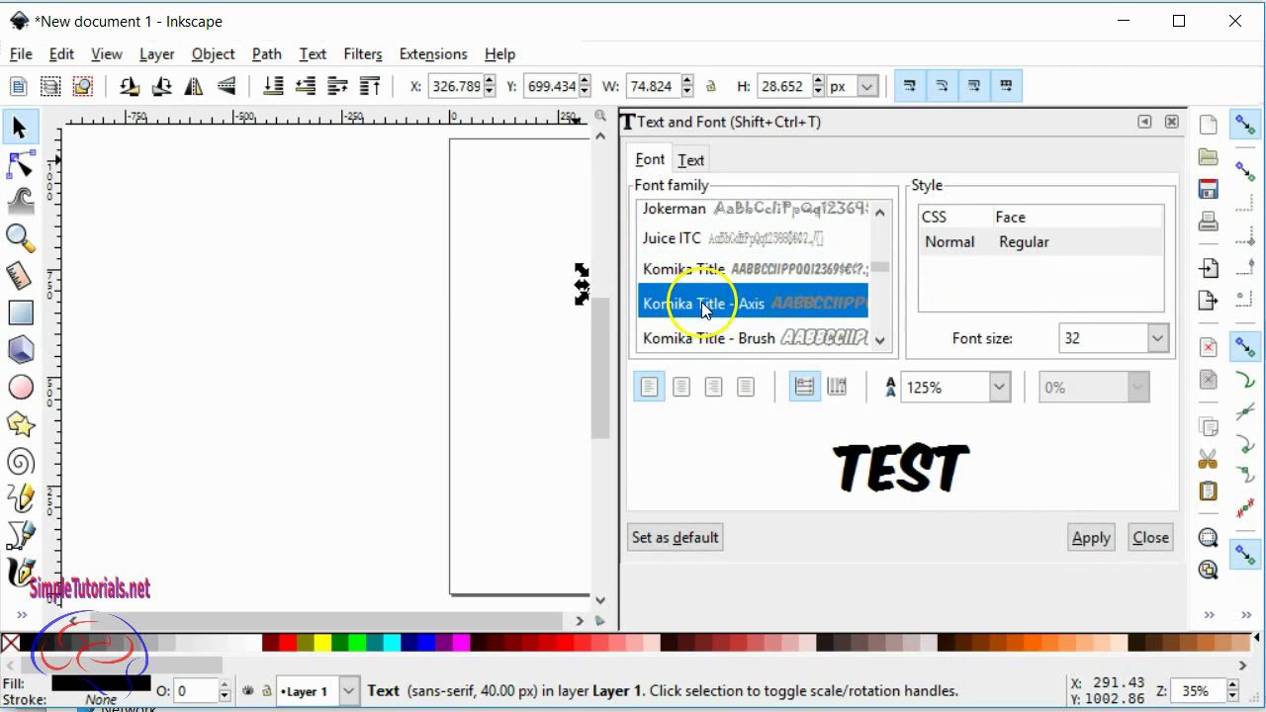
{"action": "left_click", "coordinate": [1091, 538]}
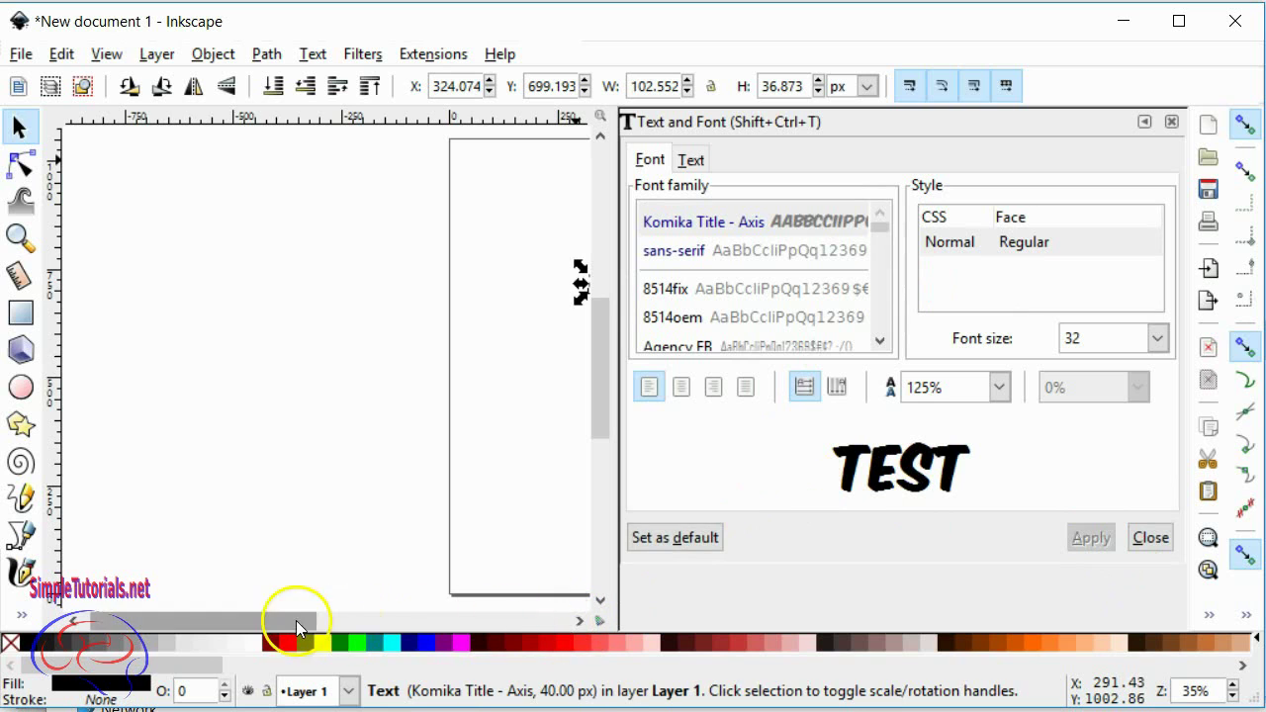
Step: Zoom in and move the TEST text slightly left and down
{"action": "left_click_drag", "start_coordinate": [296, 621], "coordinate": [377, 623]}
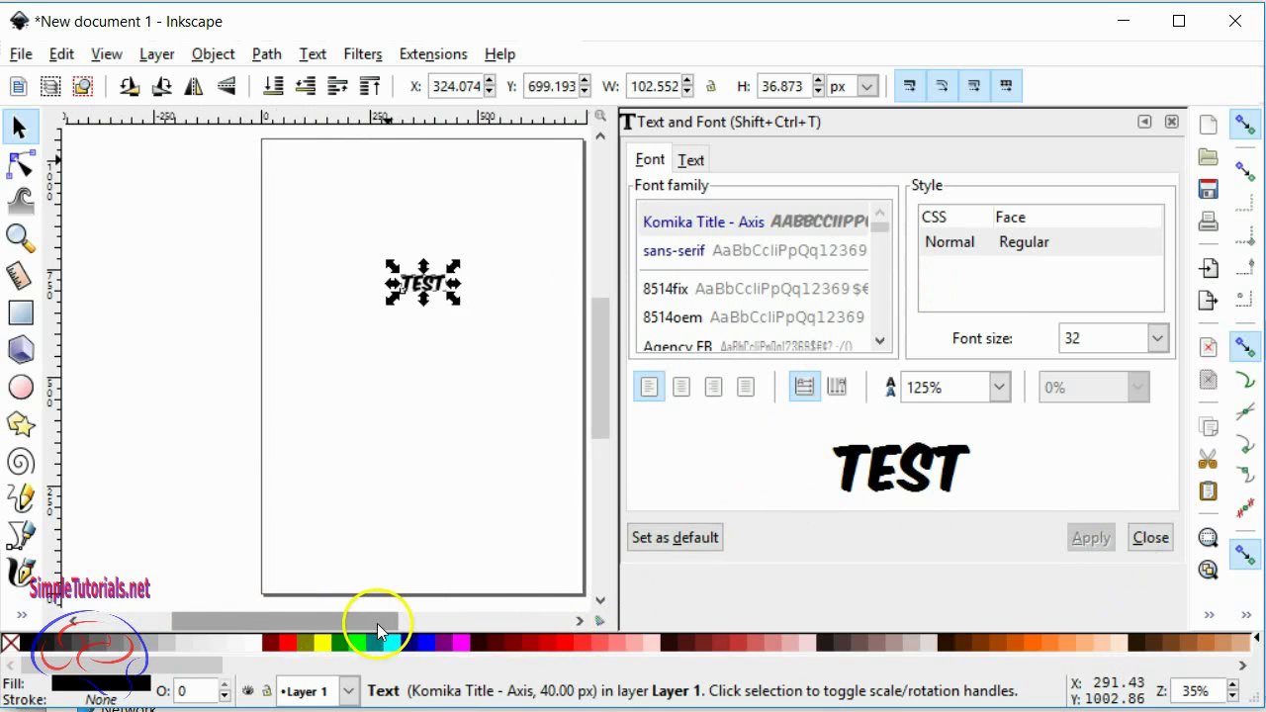
{"action": "scroll", "coordinate": [419, 295], "scroll_direction": "up", "scroll_amount": 4}
{"action": "left_click", "coordinate": [401, 300]}
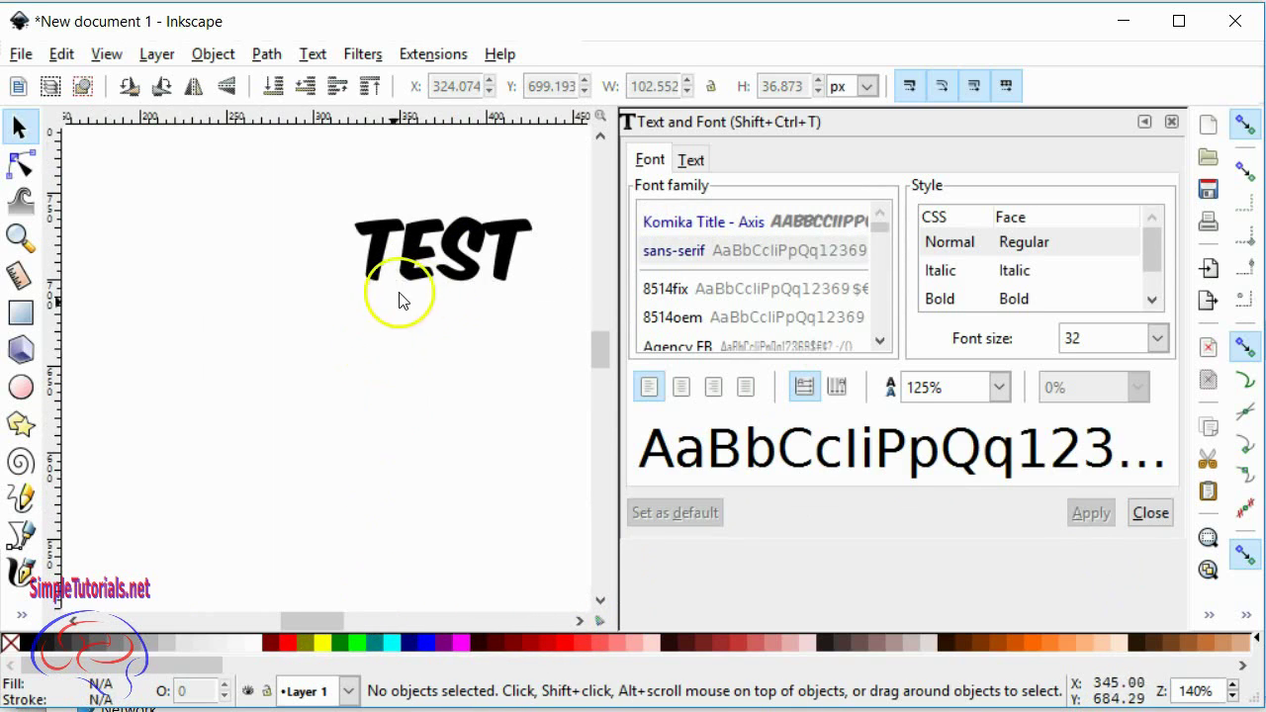
{"action": "left_click_drag", "start_coordinate": [451, 252], "coordinate": [404, 292]}
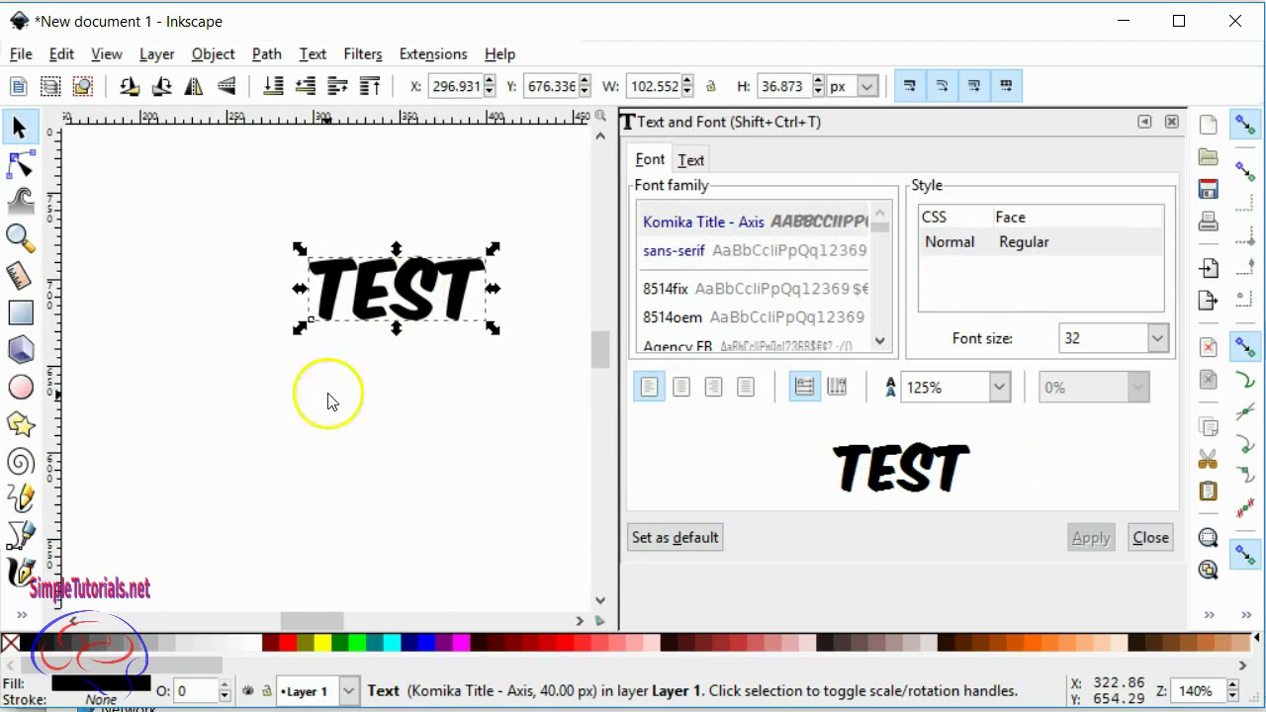